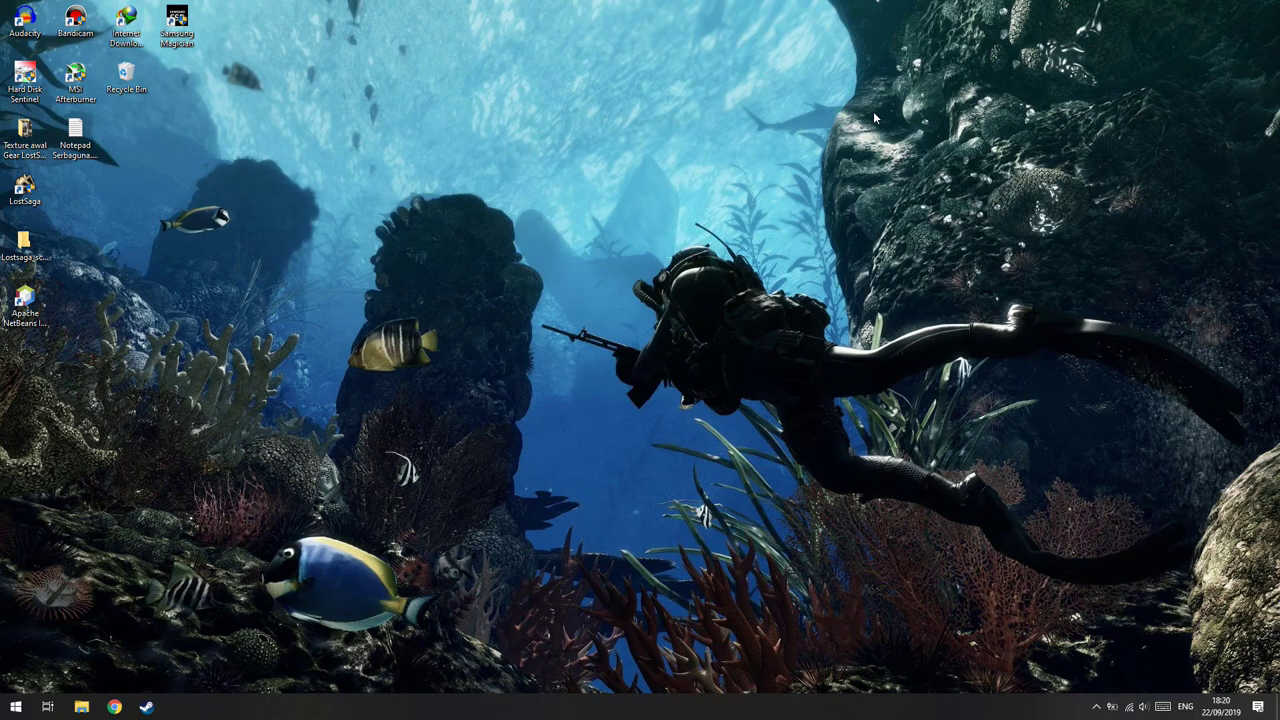
# - Open the NVIDIA Control Panel from the desktop and move its window toward the centre of the screen
pyautogui.rightClick(739, 170)
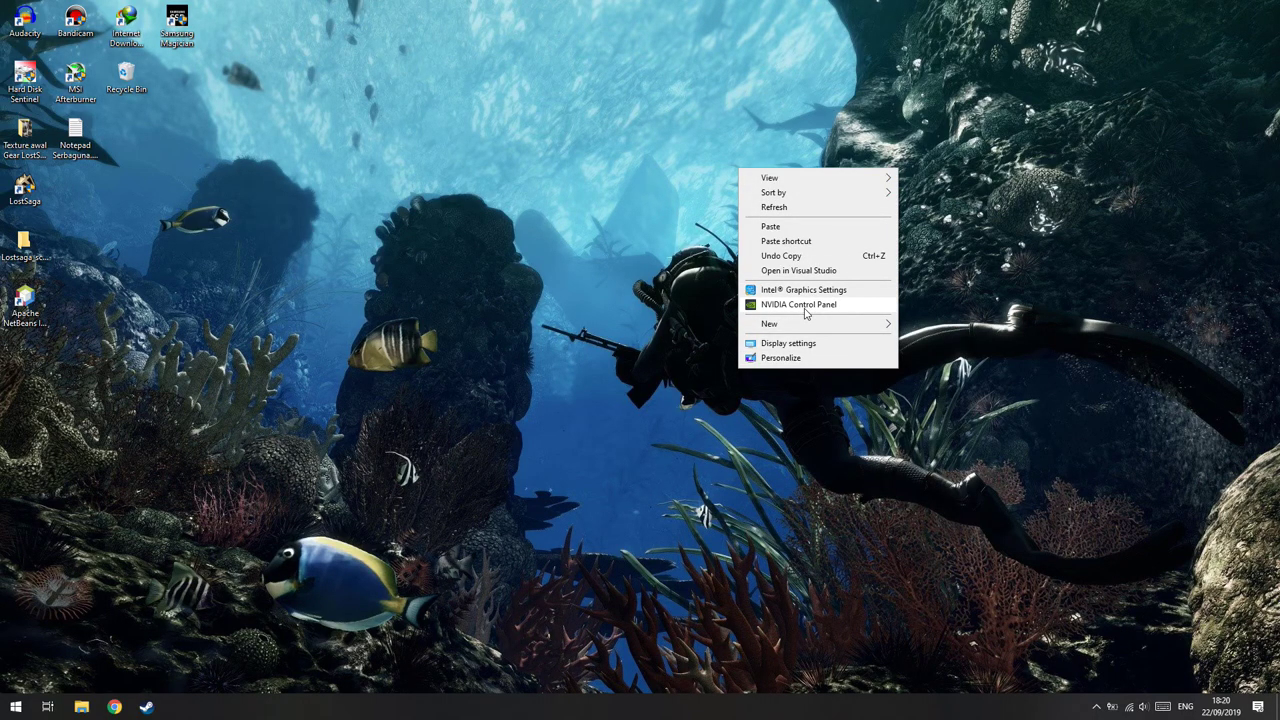
pyautogui.click(804, 306)
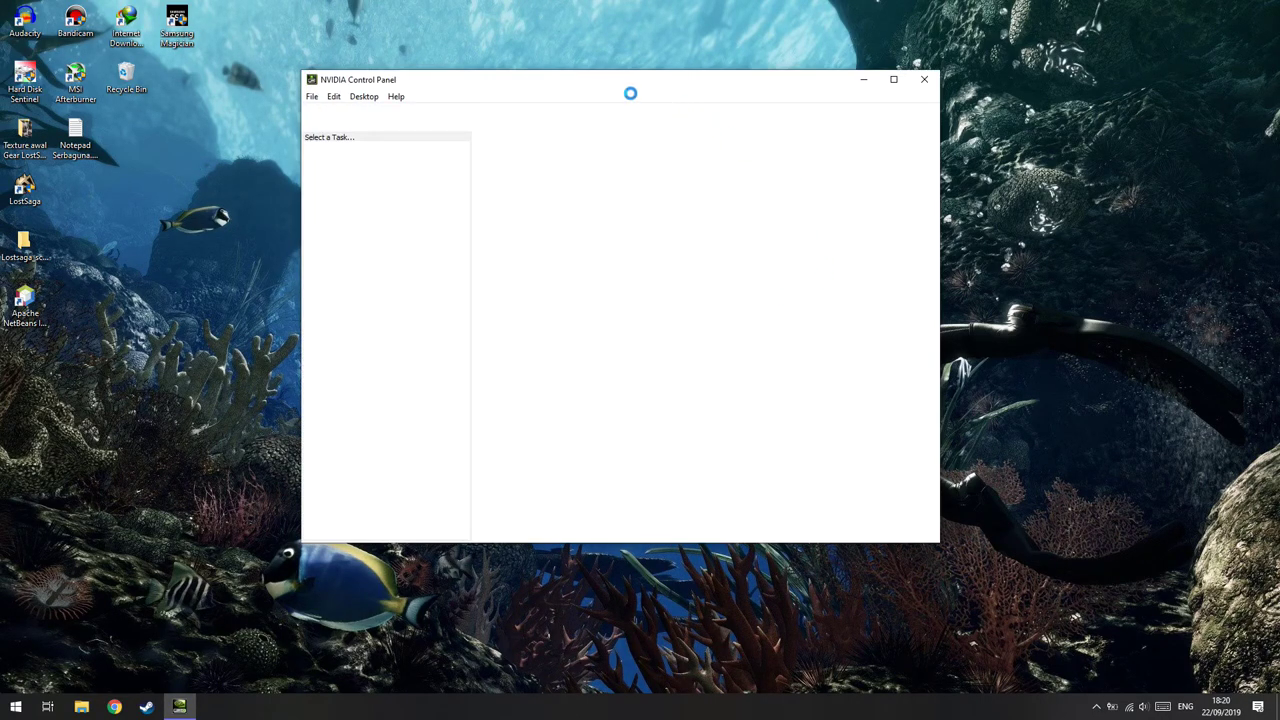
pyautogui.moveTo(597, 77); pyautogui.dragTo(640, 137)
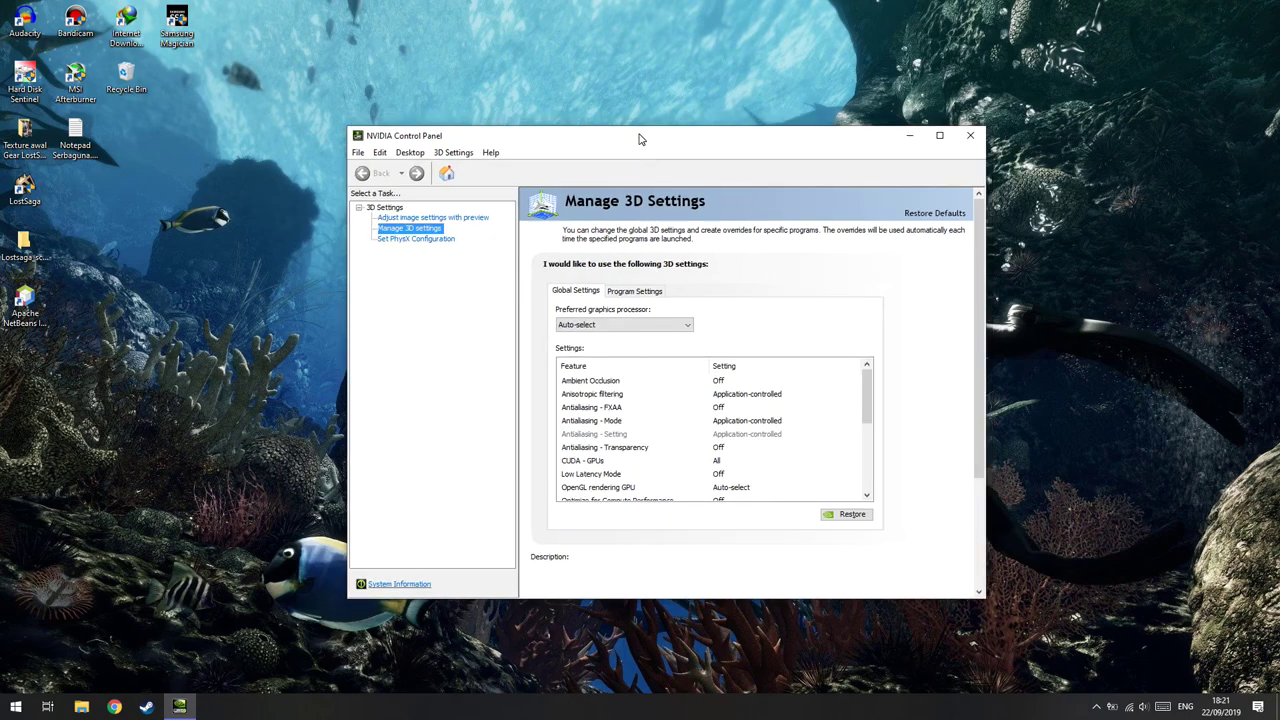
# - View the Adjust Image Settings with Preview and Set PhysX Configuration pages, and return to Manage 3D Settings
pyautogui.click(395, 217)
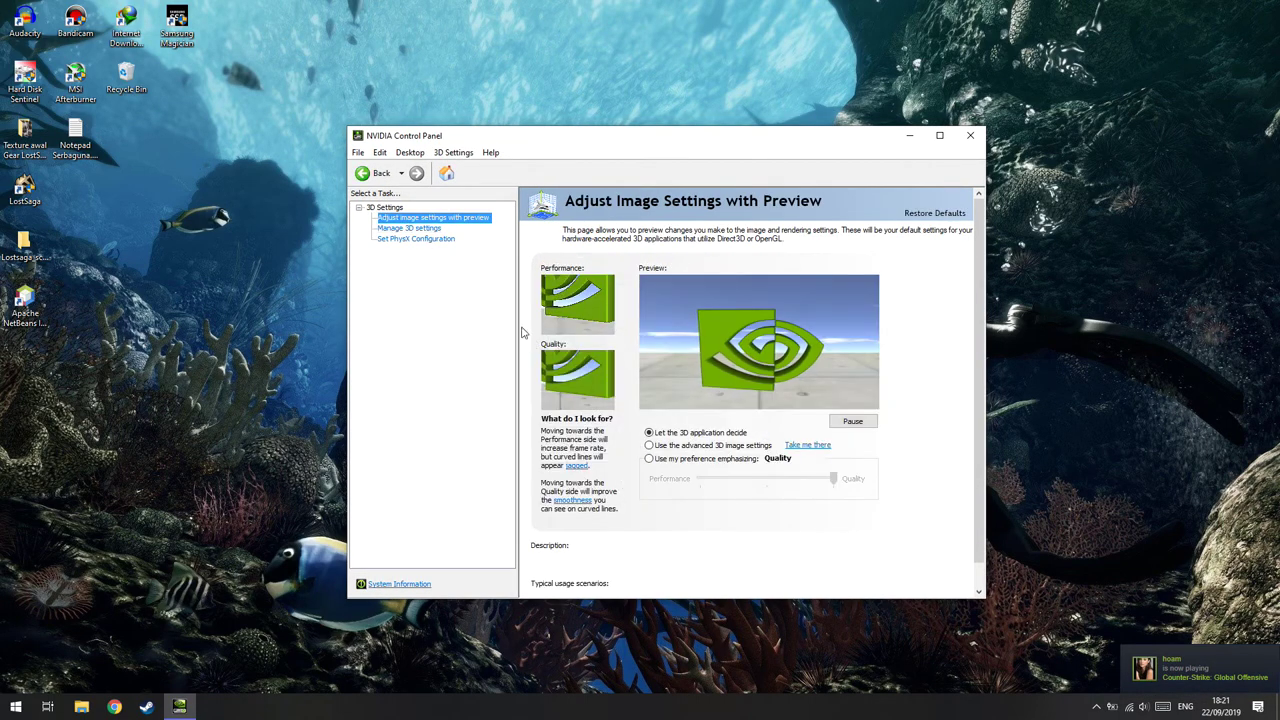
pyautogui.click(412, 238)
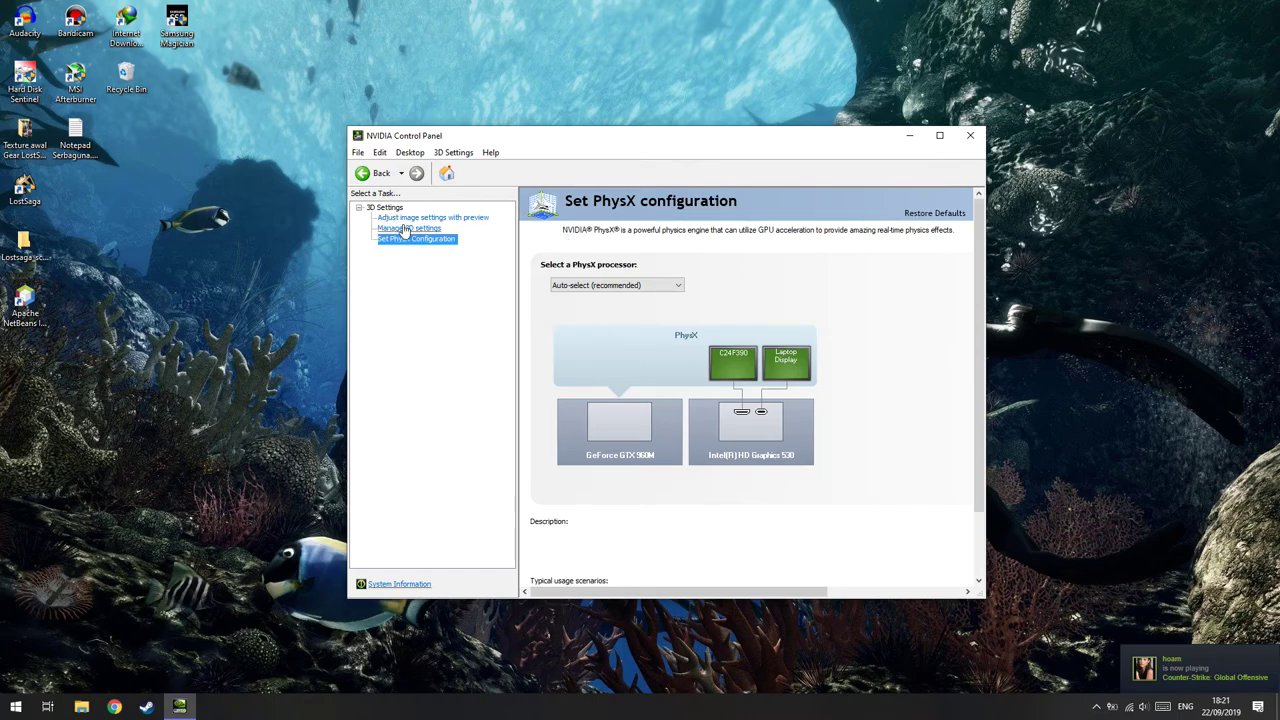
pyautogui.click(405, 229)
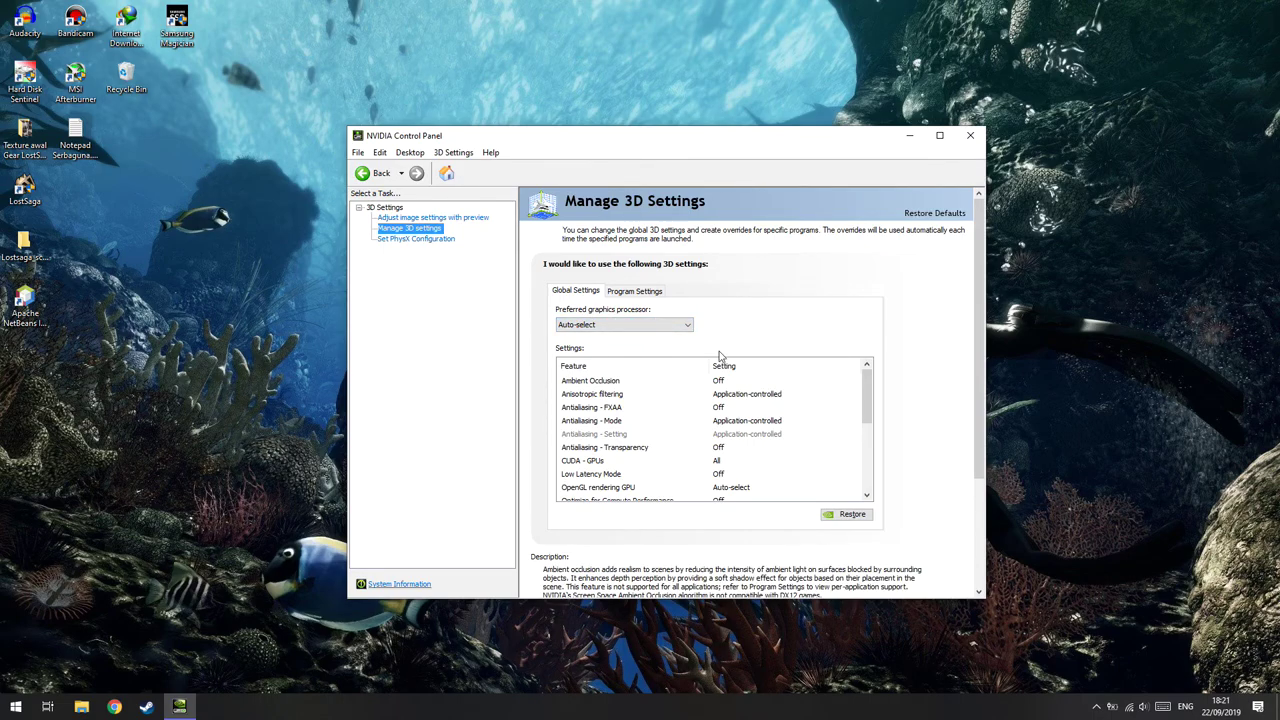
# - Choose Grand Theft Auto 4 (gtaiv.exe) as the program to customize in the program-specific 3D settings
pyautogui.click(649, 291)
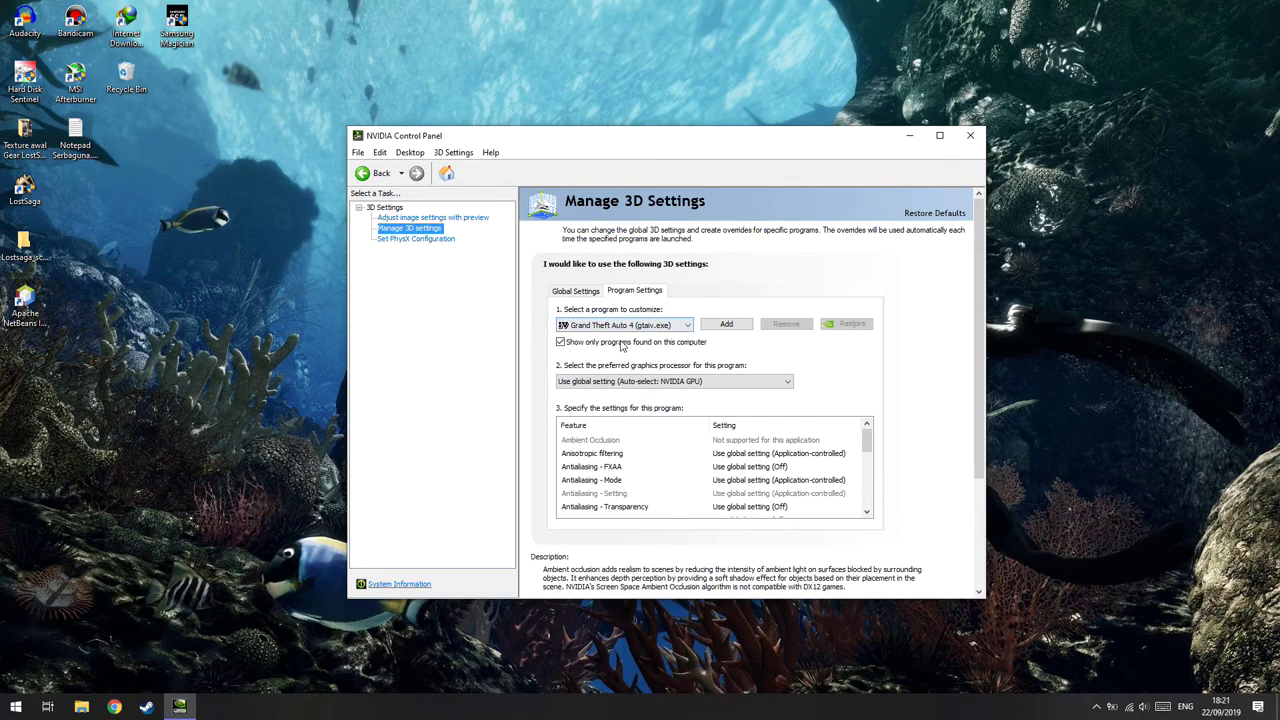
pyautogui.click(640, 333)
pyautogui.scroll(3, 650, 400)
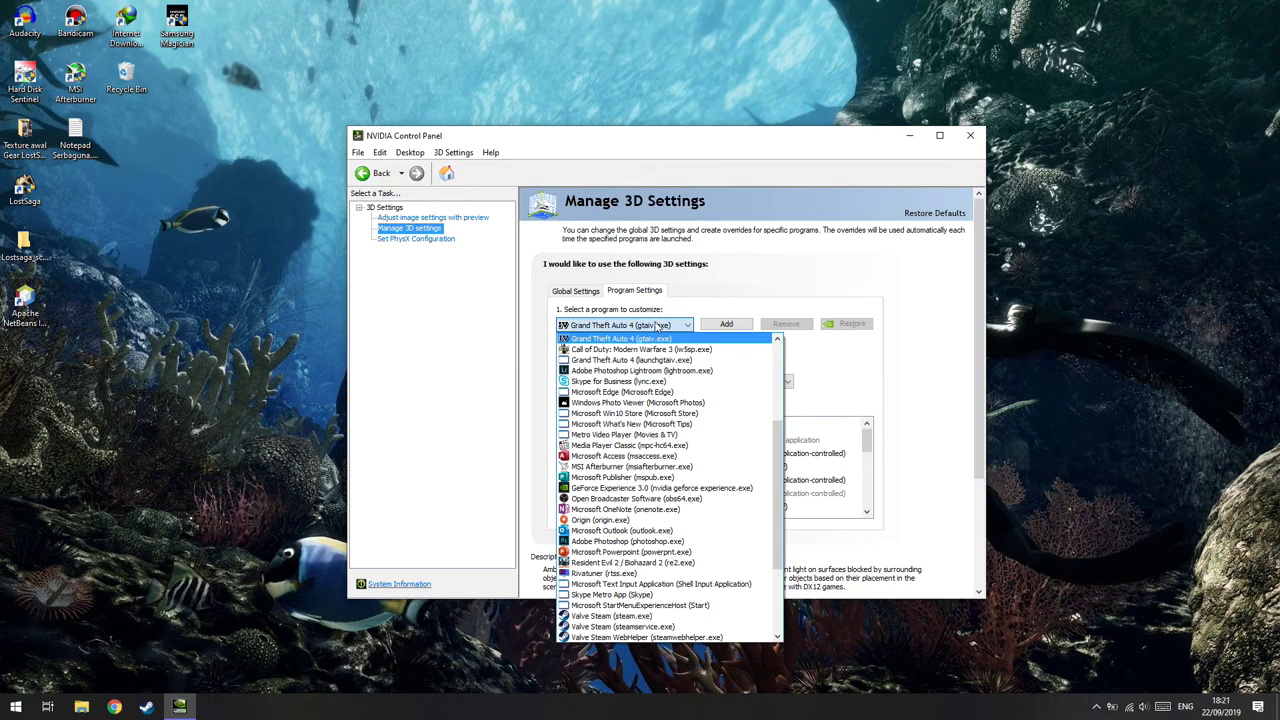
pyautogui.click(656, 327)
pyautogui.click(660, 327)
pyautogui.scroll(-10, 666, 490)
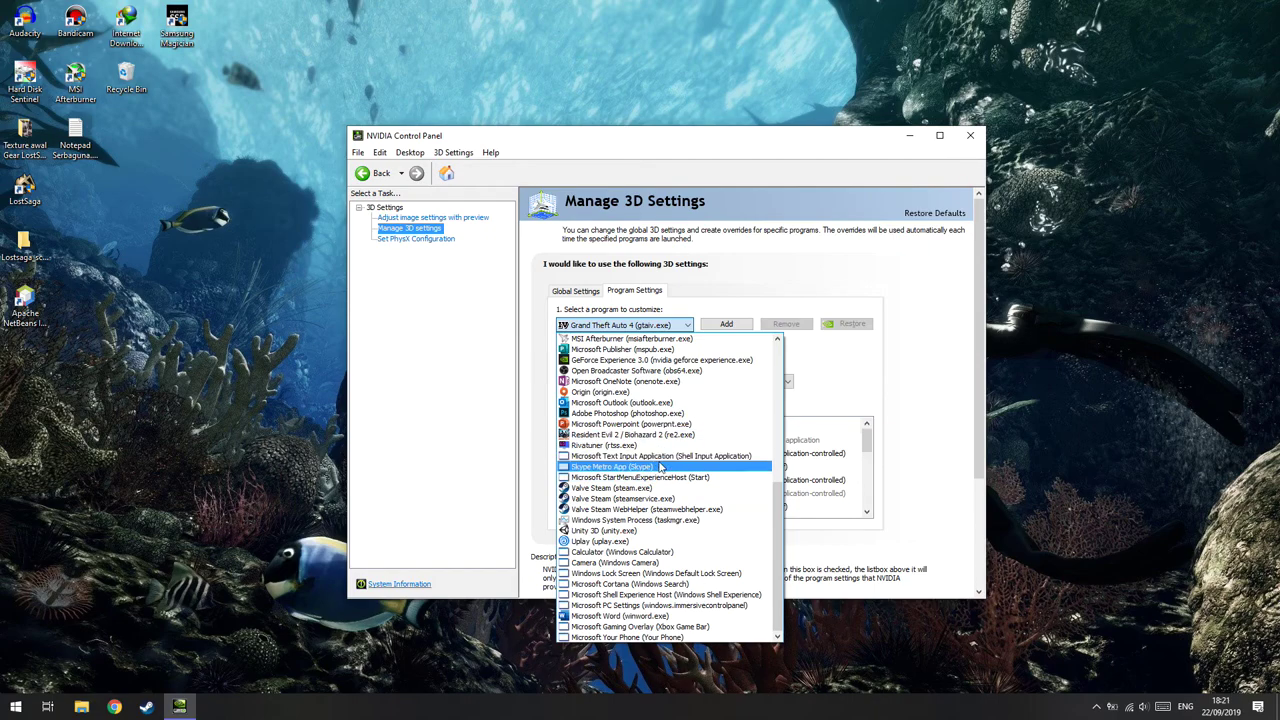
pyautogui.scroll(7, 660, 466)
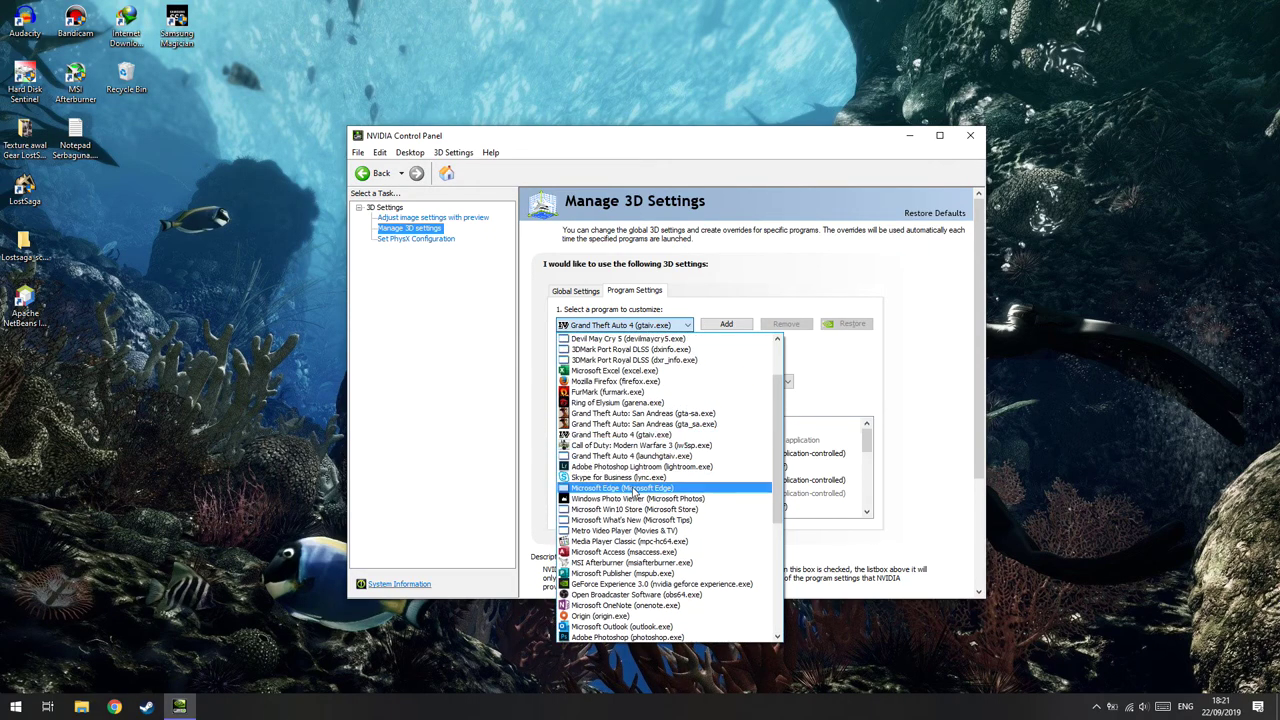
pyautogui.click(630, 435)
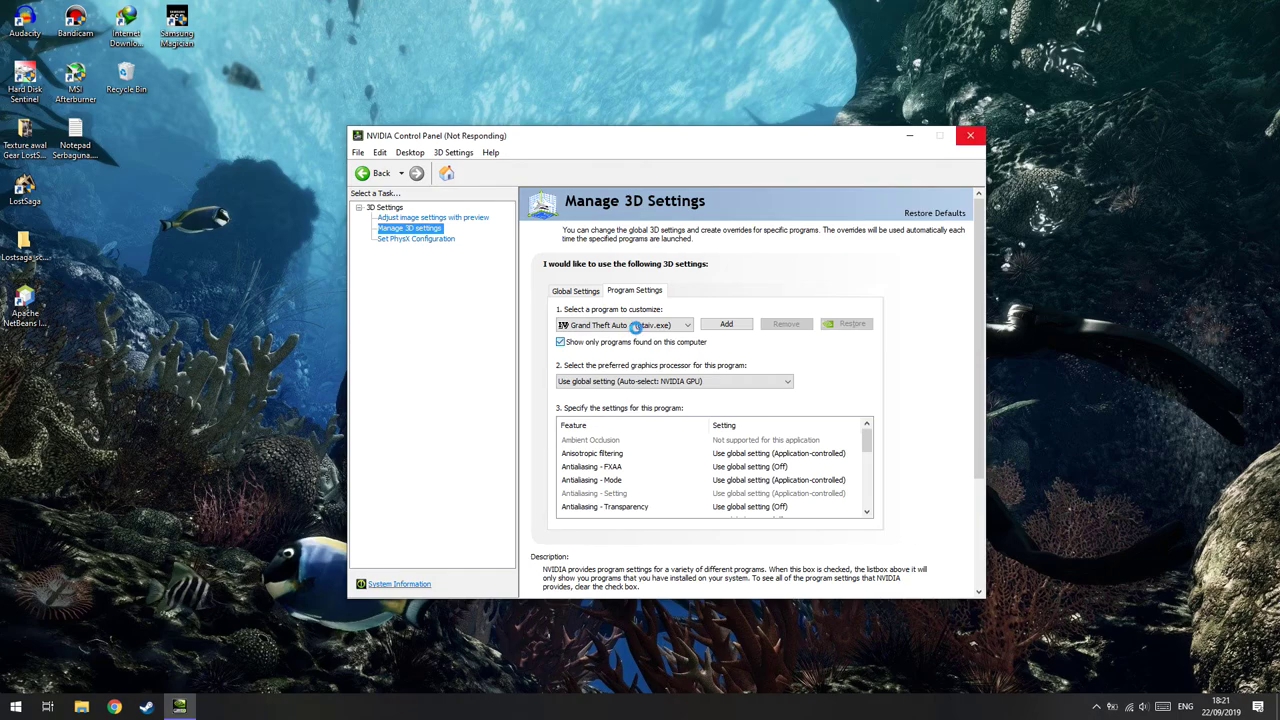
# - Start adding a program to the 3D settings list and browse the System32 folder for an executable
pyautogui.click(724, 327)
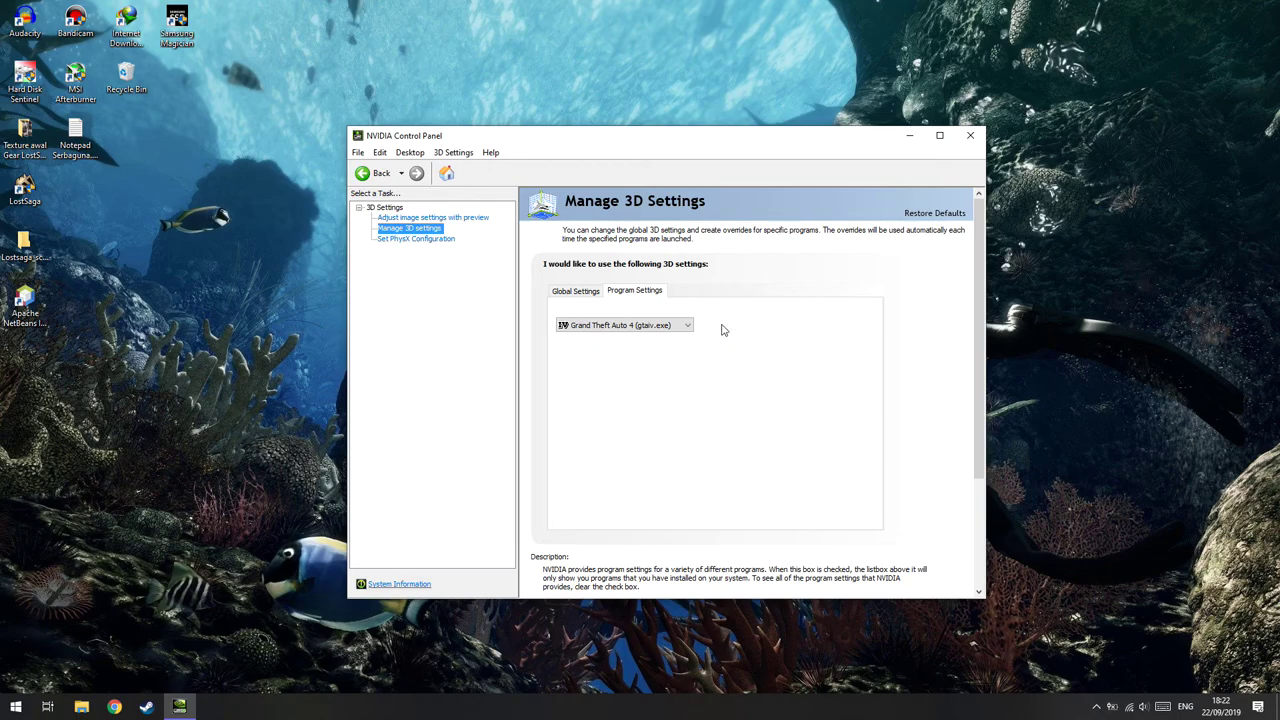
pyautogui.click(782, 489)
pyautogui.scroll(-10, 734, 442)
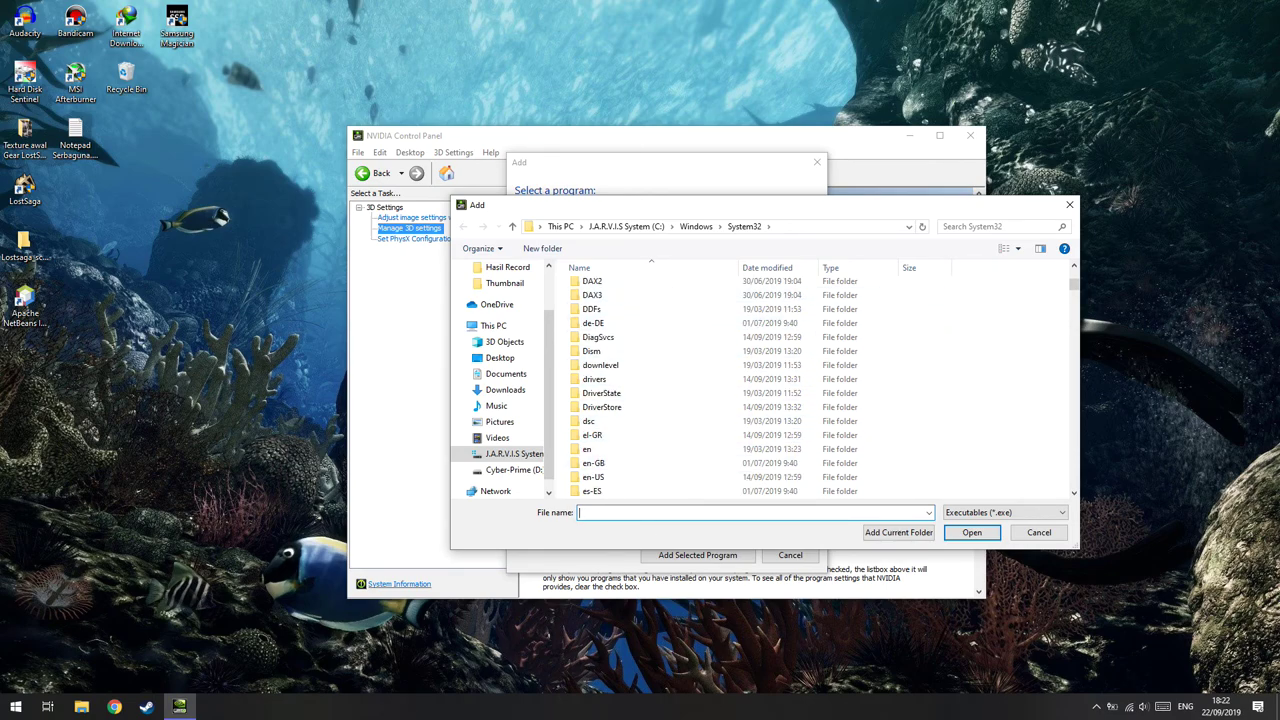
# - Examine the running processes and the details of the Action! process in Task Manager, and close it
pyautogui.rightClick(797, 705)
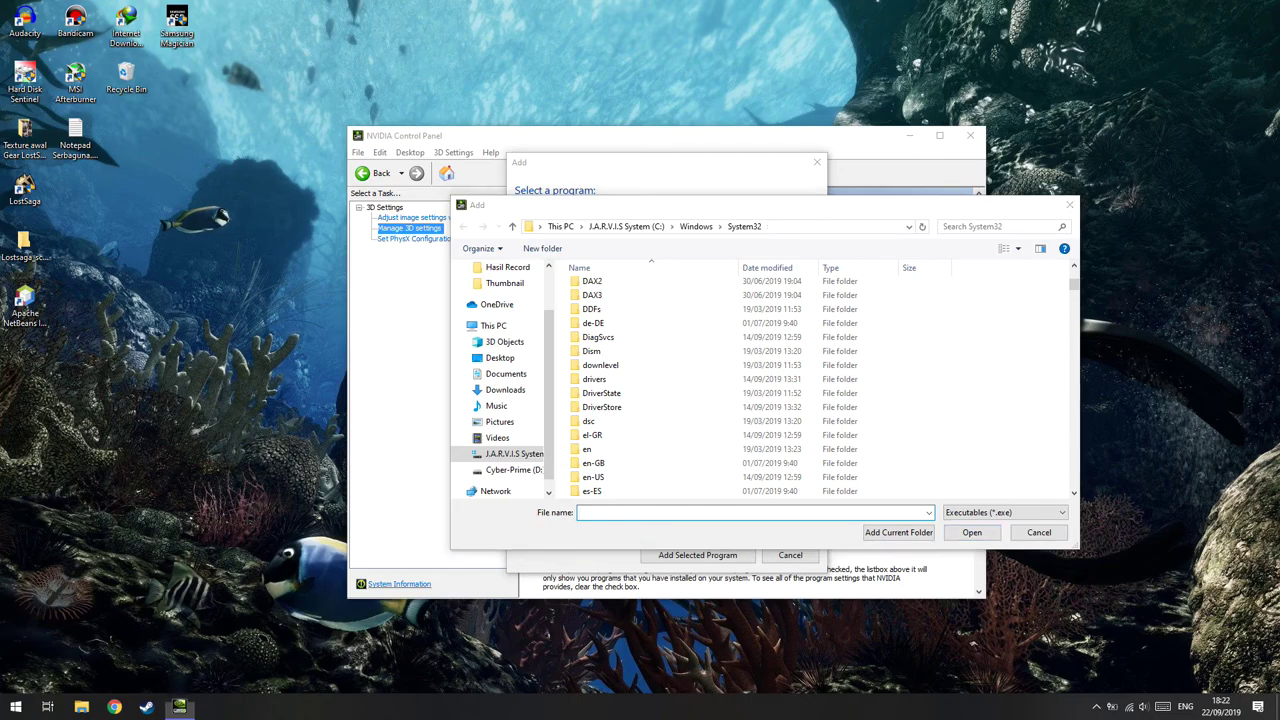
pyautogui.click(790, 654)
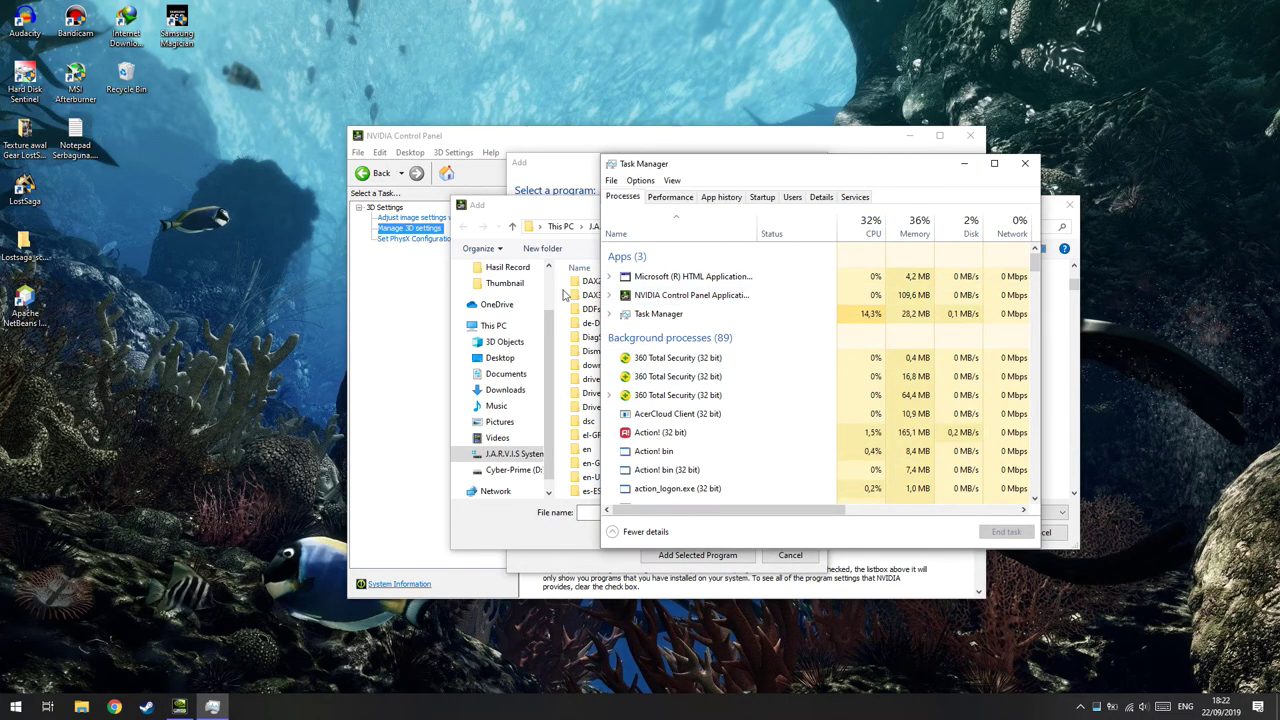
pyautogui.scroll(-1, 688, 378)
pyautogui.click(690, 375)
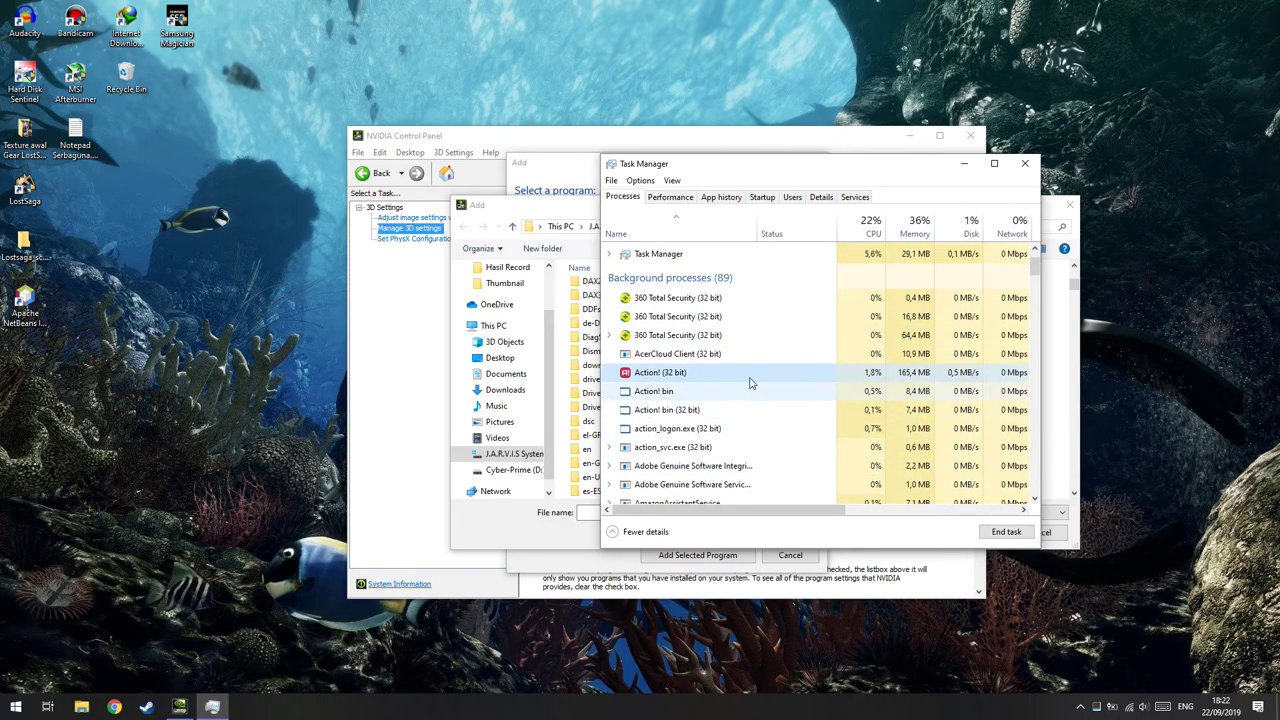
pyautogui.click(821, 198)
pyautogui.click(658, 236)
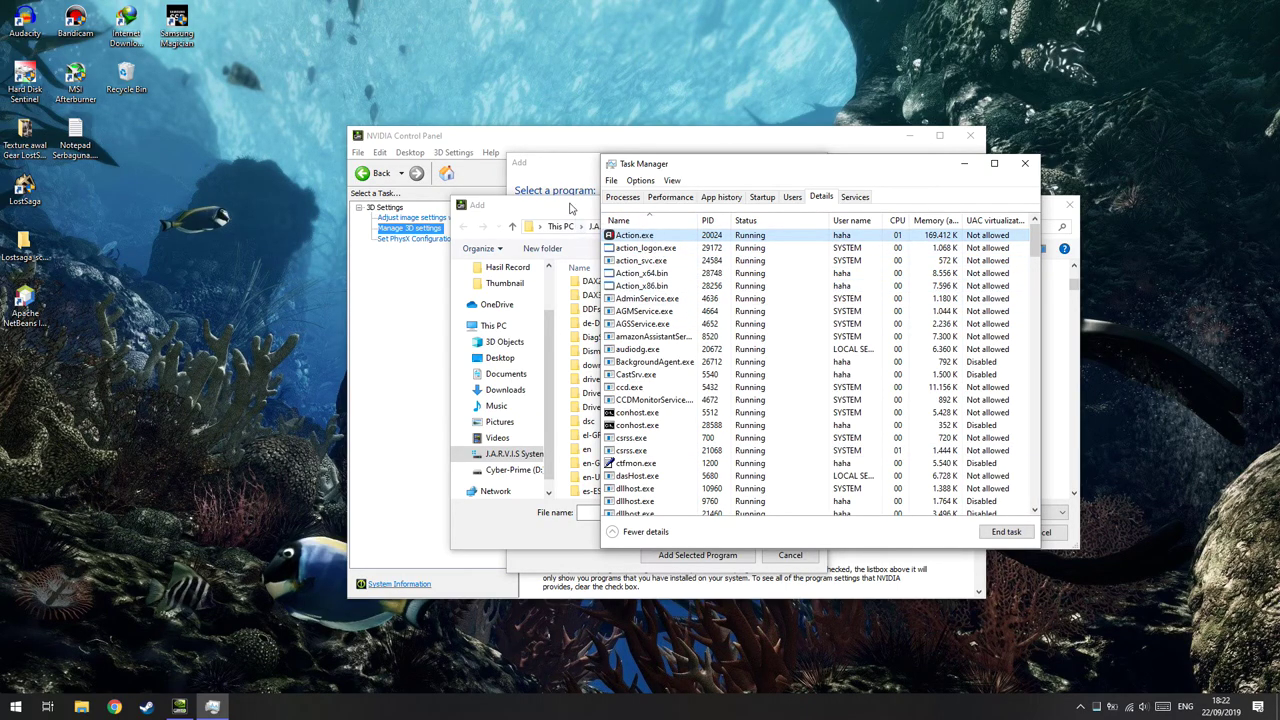
pyautogui.click(1025, 163)
# - Cancel the executable browser and the Add dialog without adding a program
pyautogui.scroll(-4, 760, 430)
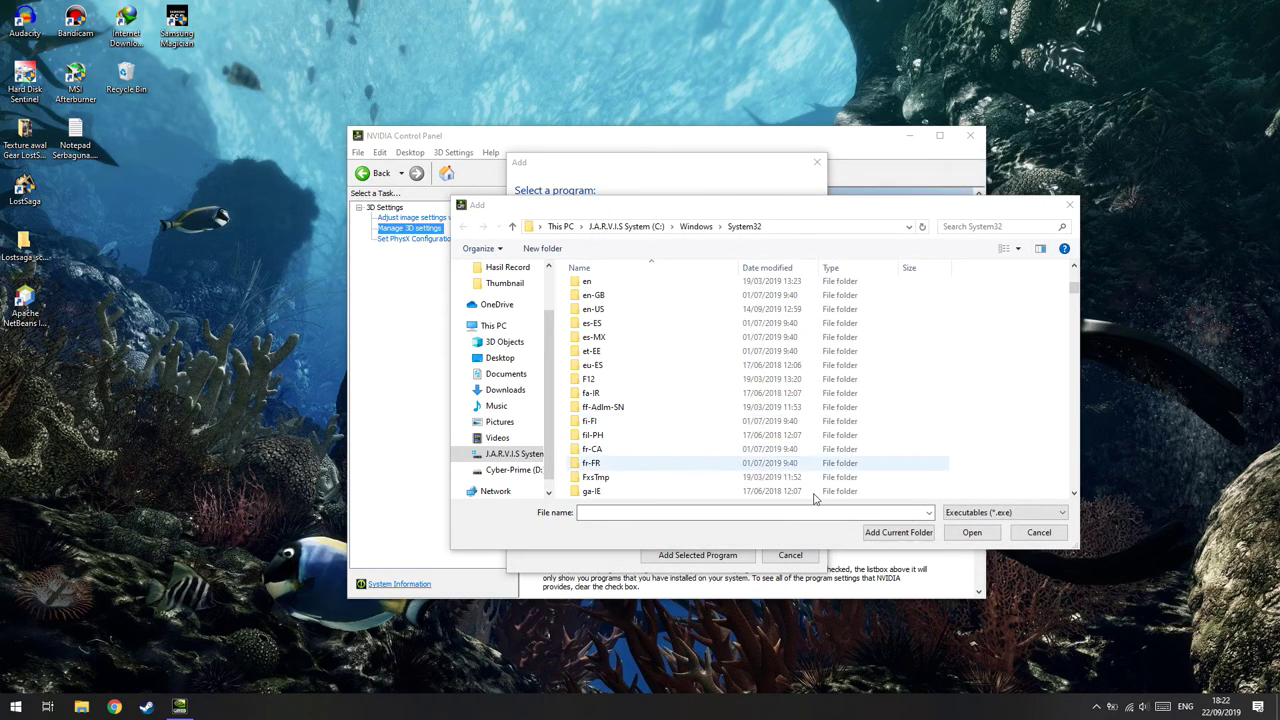
pyautogui.click(1039, 532)
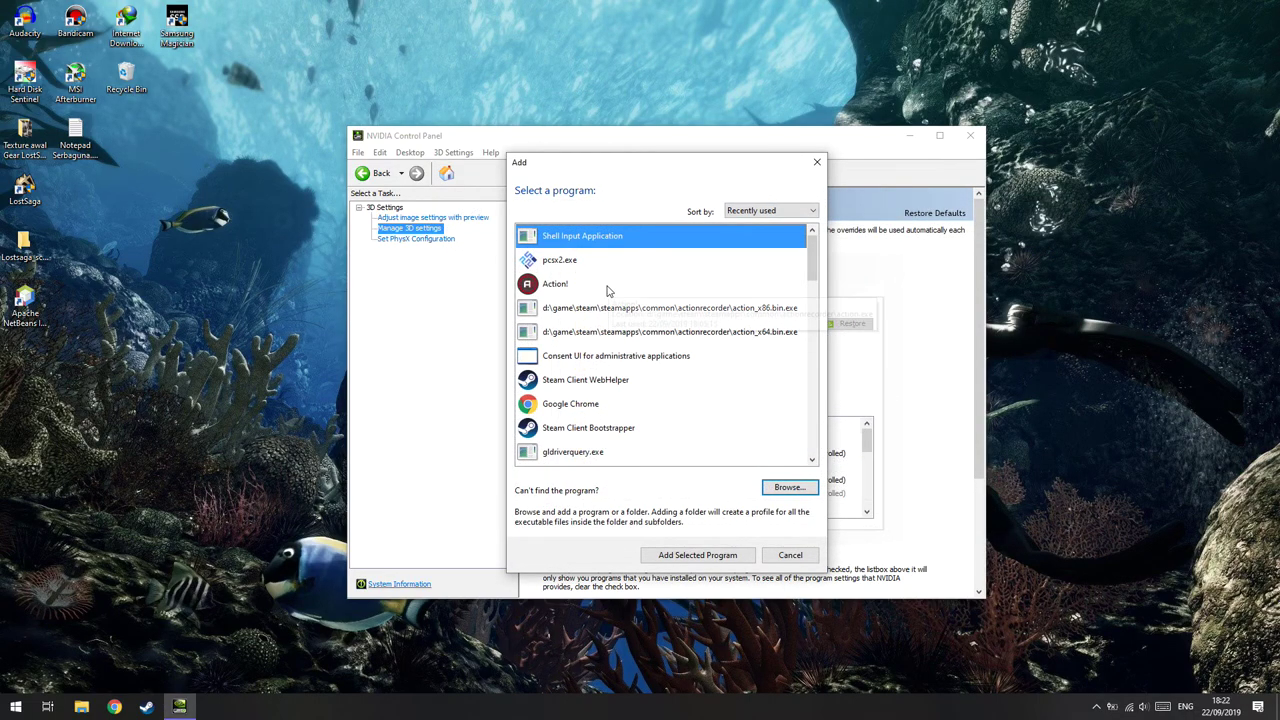
pyautogui.click(790, 556)
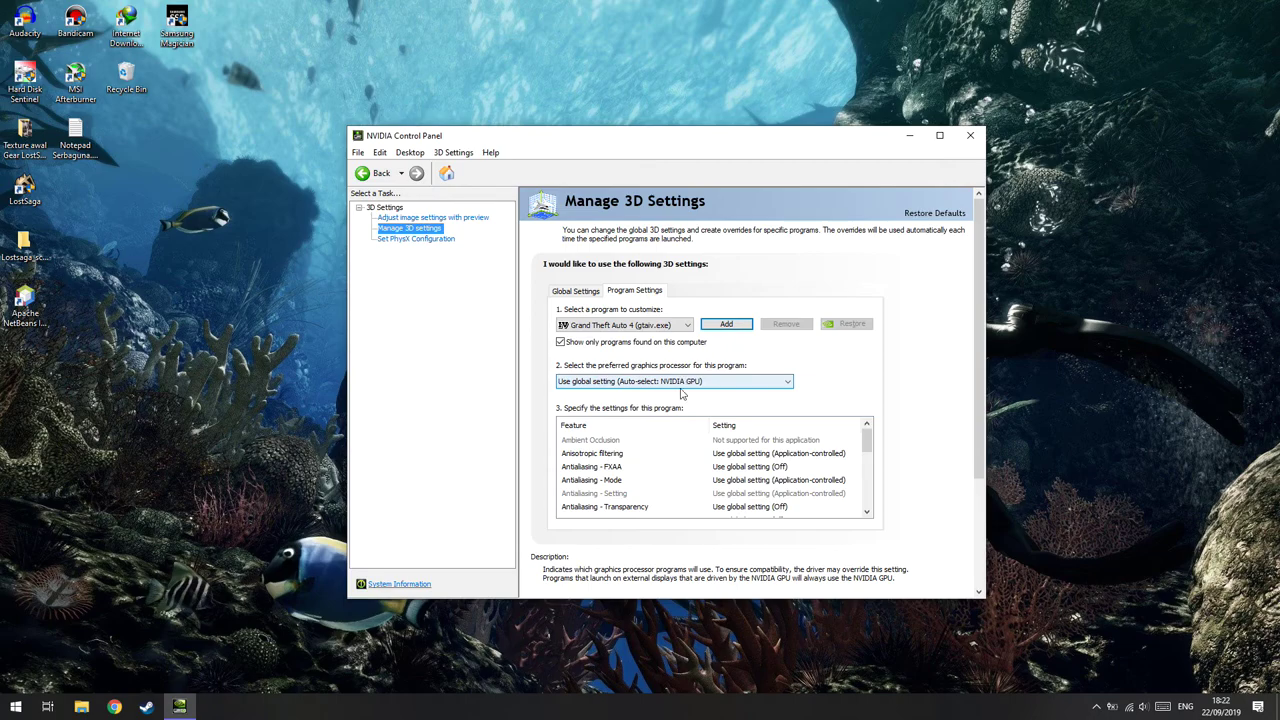
# - Set the preferred graphics processor for Grand Theft Auto 4 to High-performance NVIDIA processor
pyautogui.click(676, 384)
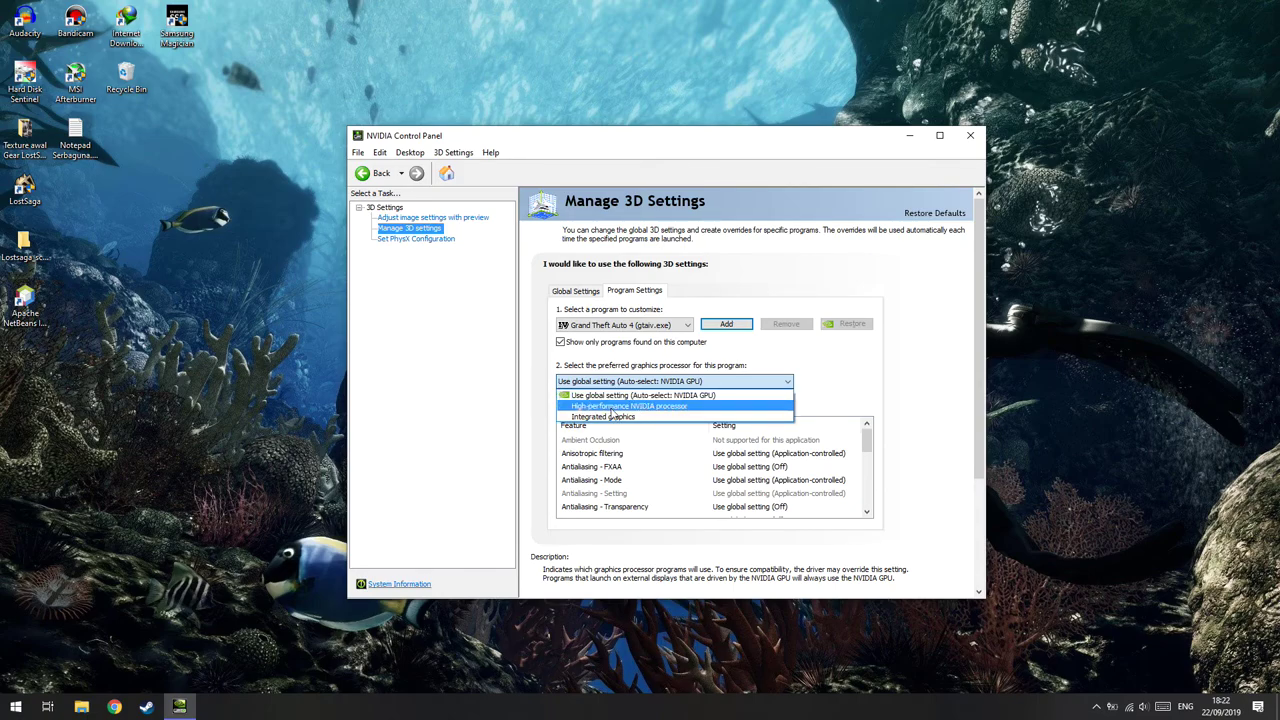
pyautogui.click(672, 408)
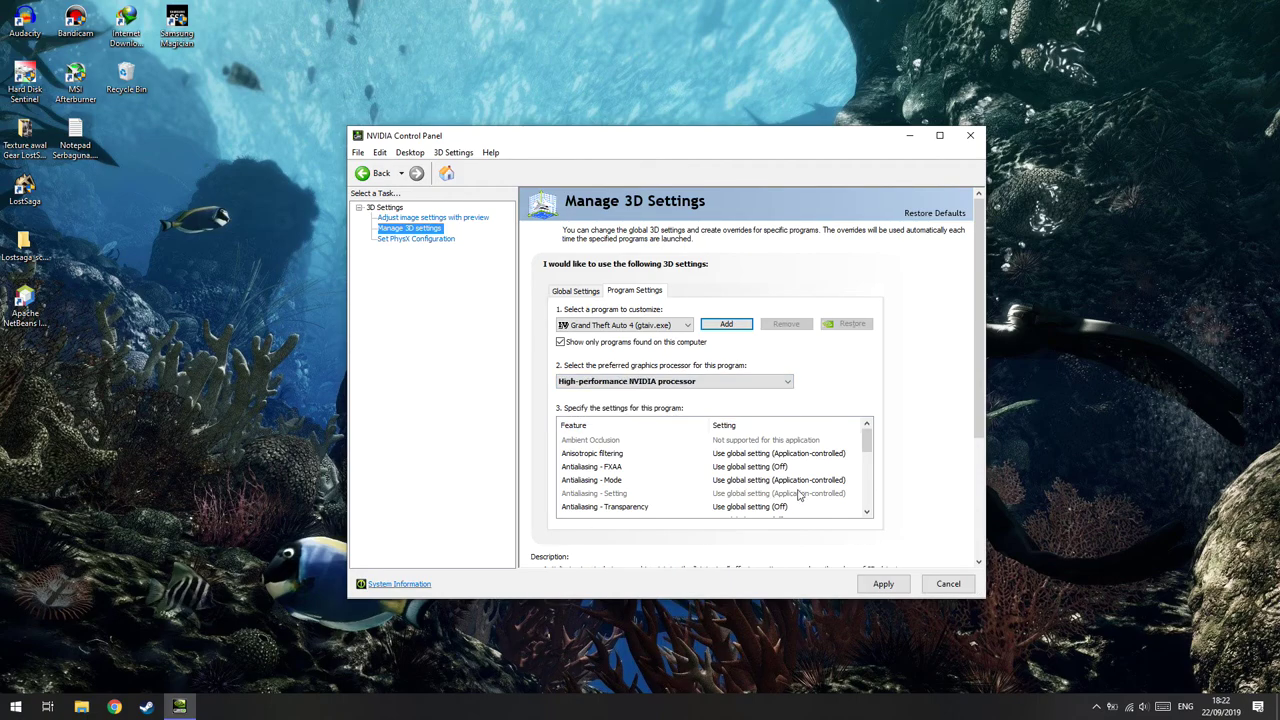
# - Set Triple buffering to On and Vertical sync to Off for Grand Theft Auto 4
pyautogui.scroll(-3, 880, 420)
pyautogui.scroll(-2, 857, 421)
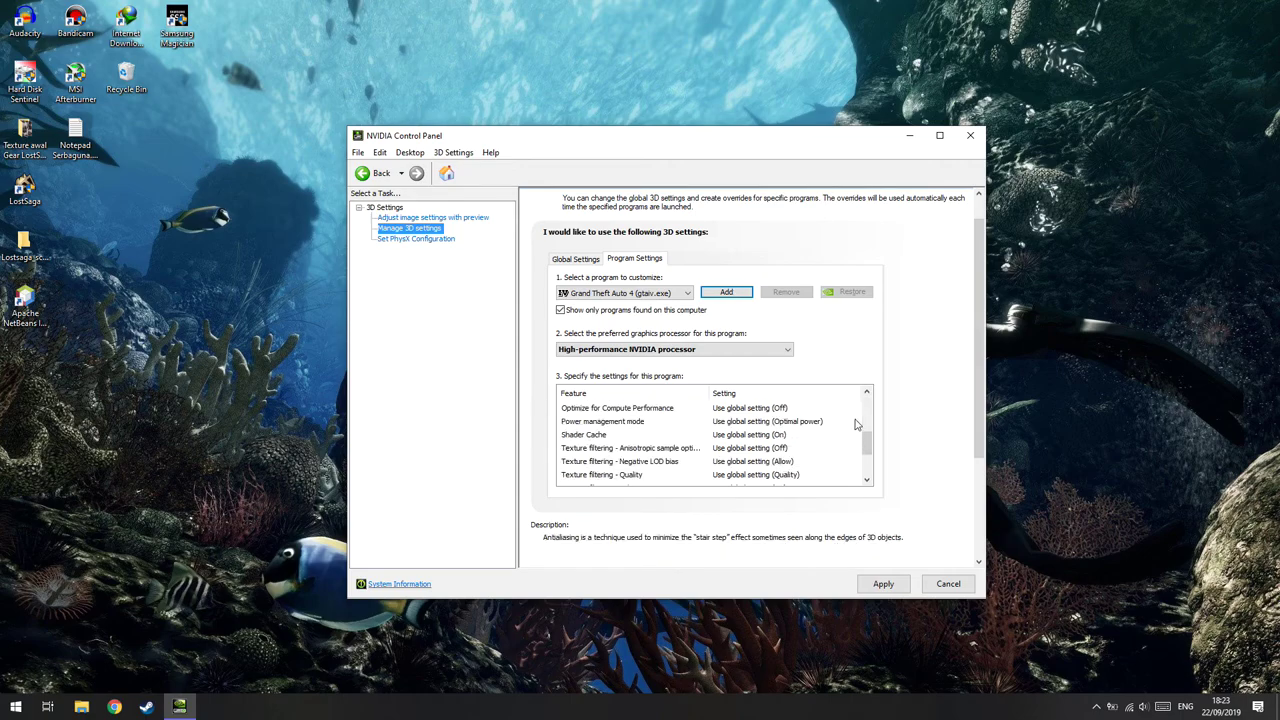
pyautogui.scroll(-2, 808, 447)
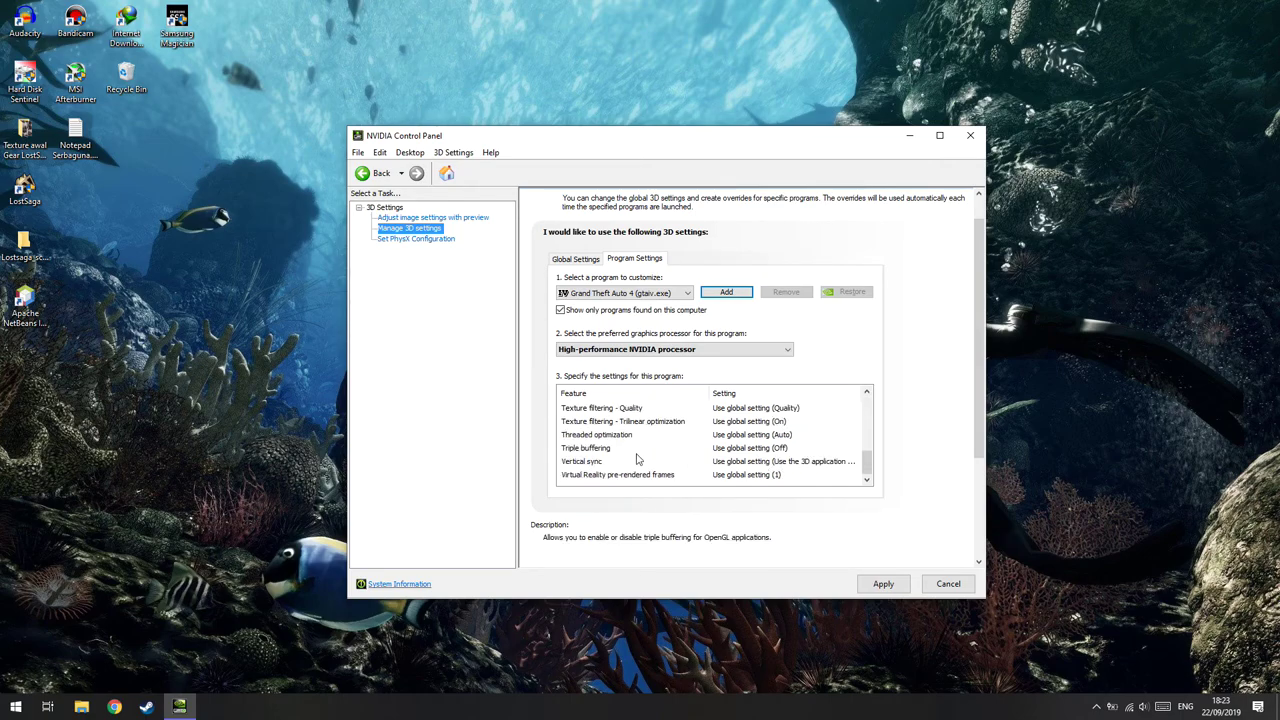
pyautogui.click(785, 448)
pyautogui.click(760, 482)
pyautogui.click(745, 466)
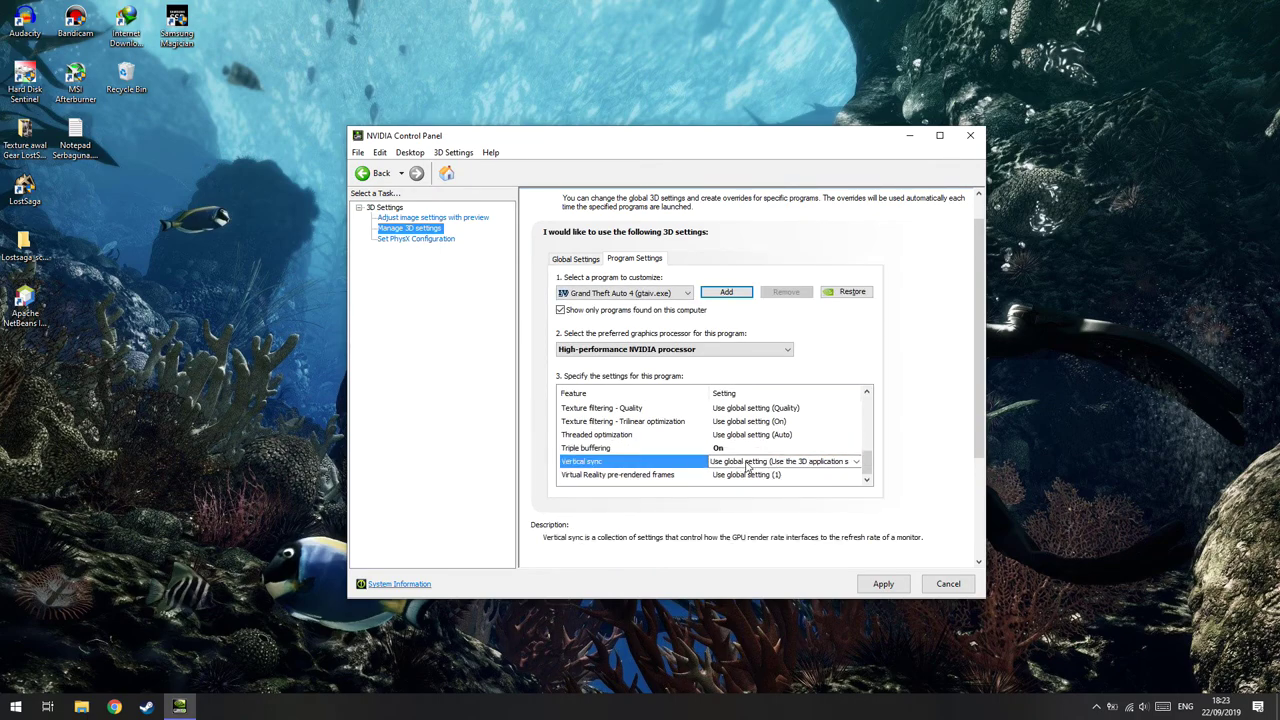
pyautogui.click(755, 496)
pyautogui.scroll(-1, 750, 470)
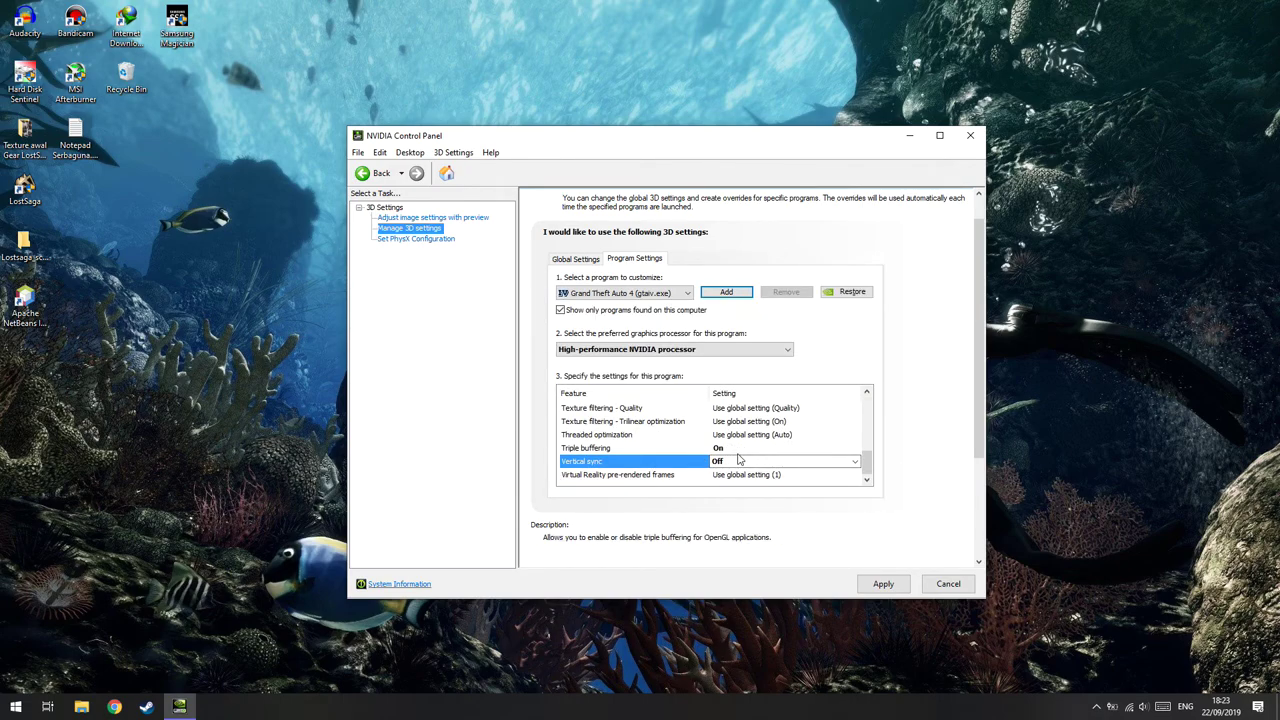
pyautogui.scroll(5, 750, 452)
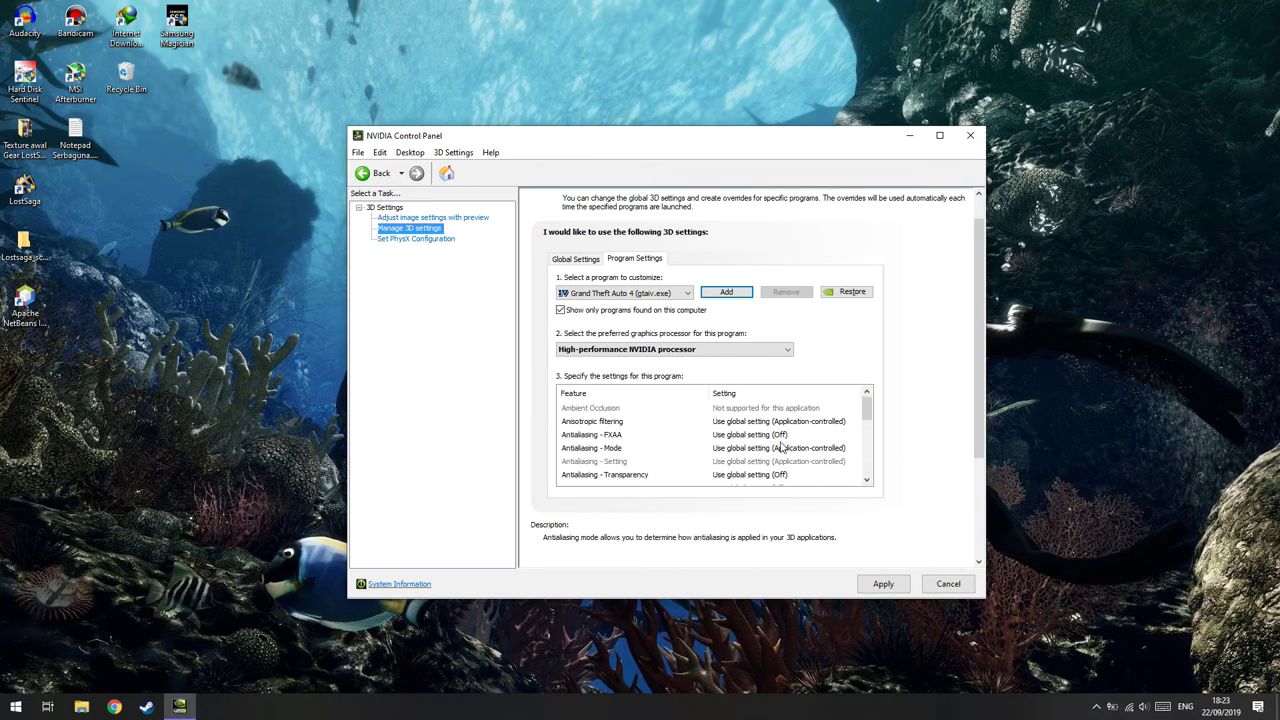
pyautogui.scroll(-2, 775, 440)
pyautogui.scroll(-3, 775, 440)
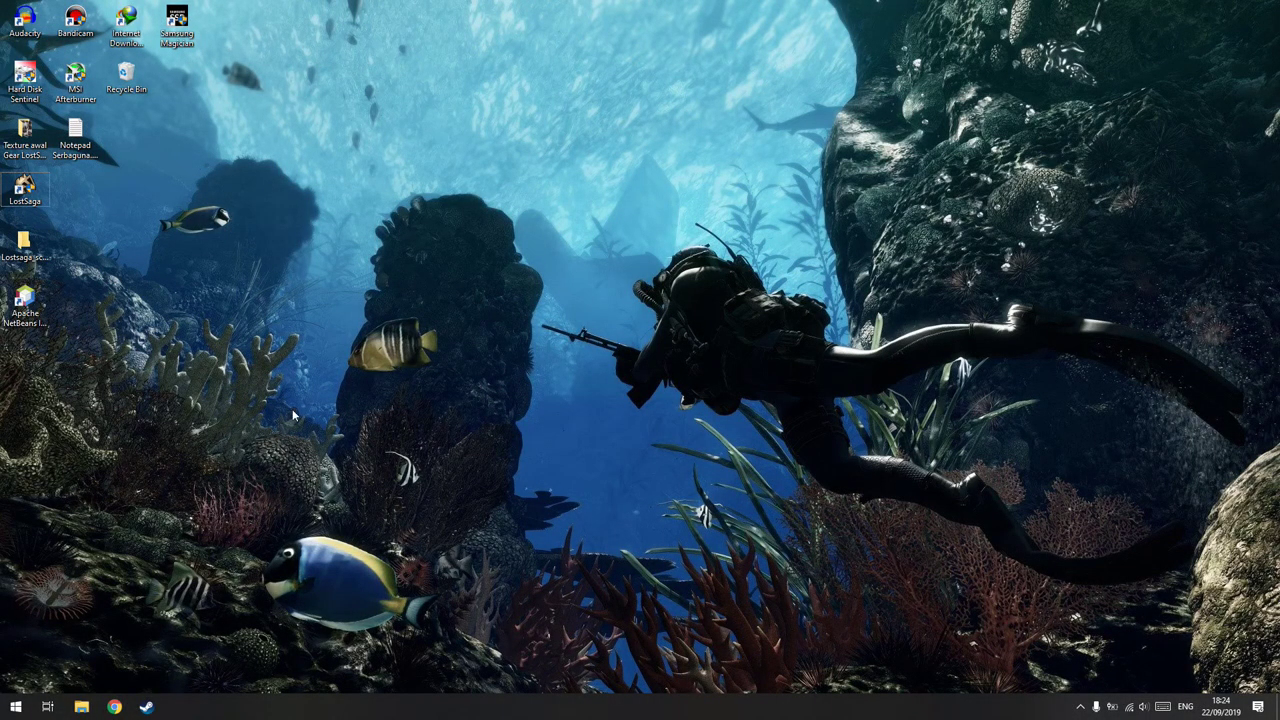
pyautogui.rightClick(398, 215)
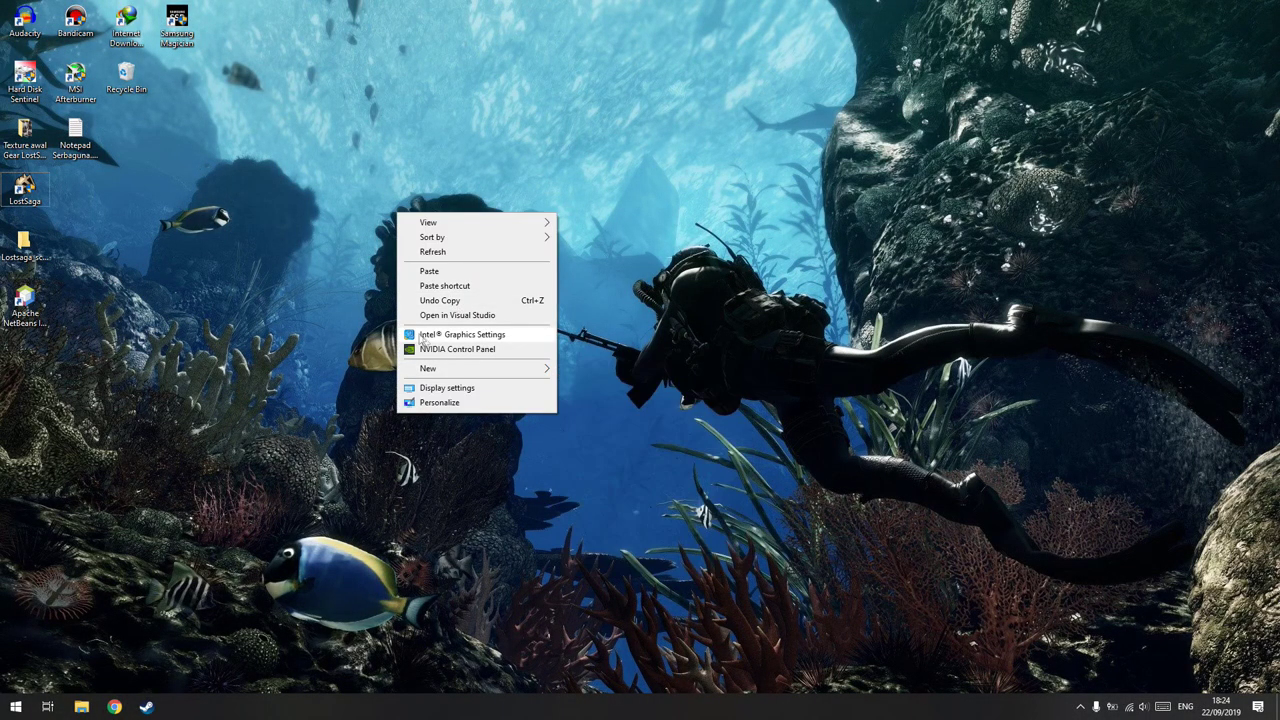
pyautogui.click(490, 350)
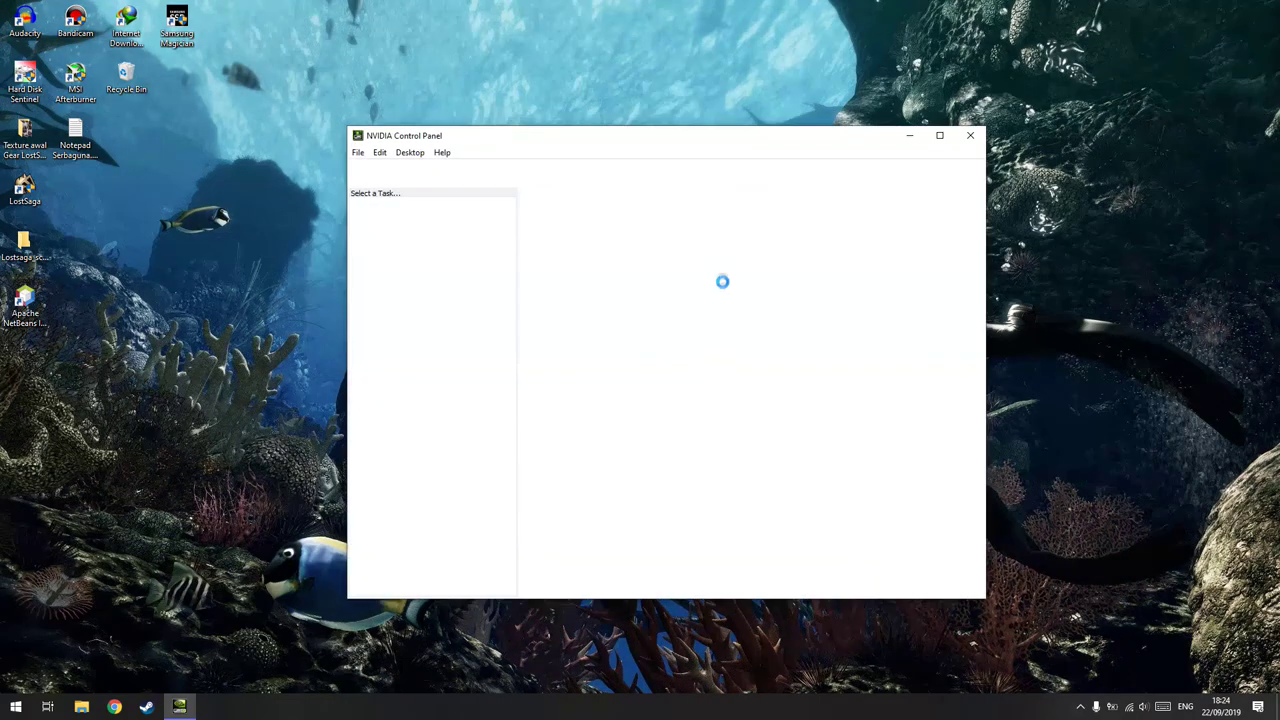
pyautogui.click(970, 135)
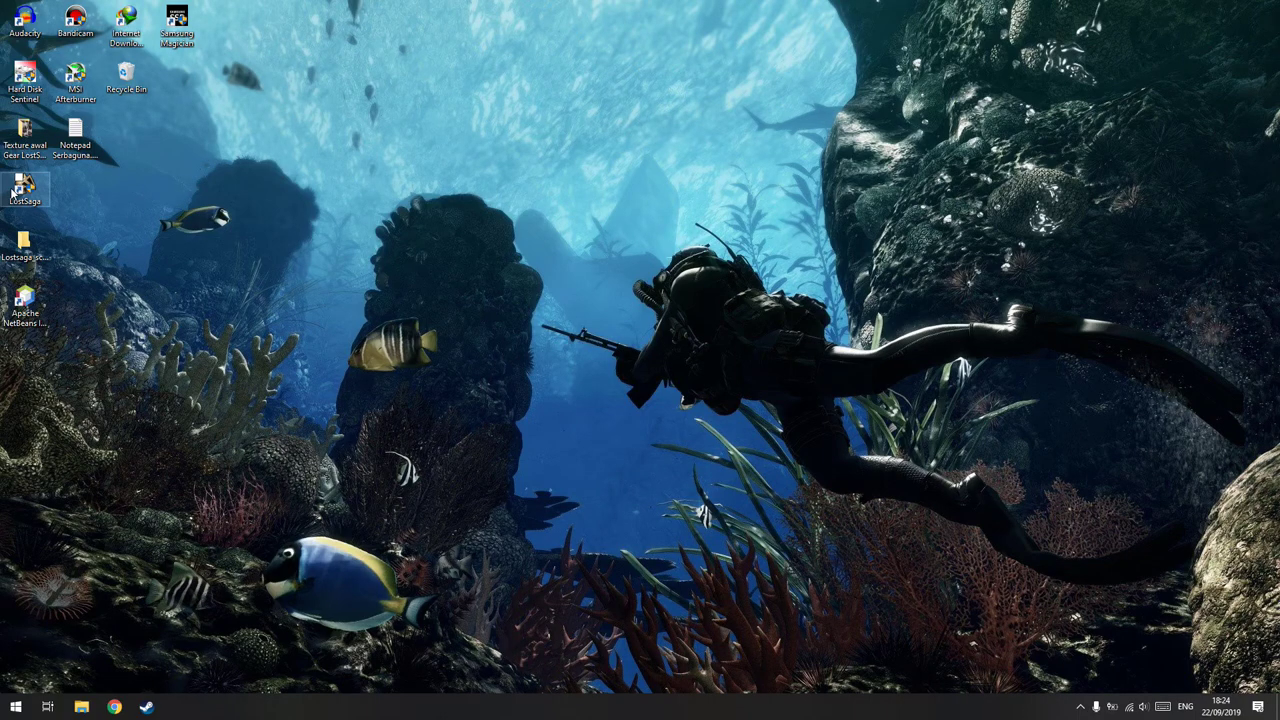
# - View the graphics processor options for running the LostSaga desktop shortcut, and dismiss them
pyautogui.rightClick(31, 186)
pyautogui.moveTo(180, 212)
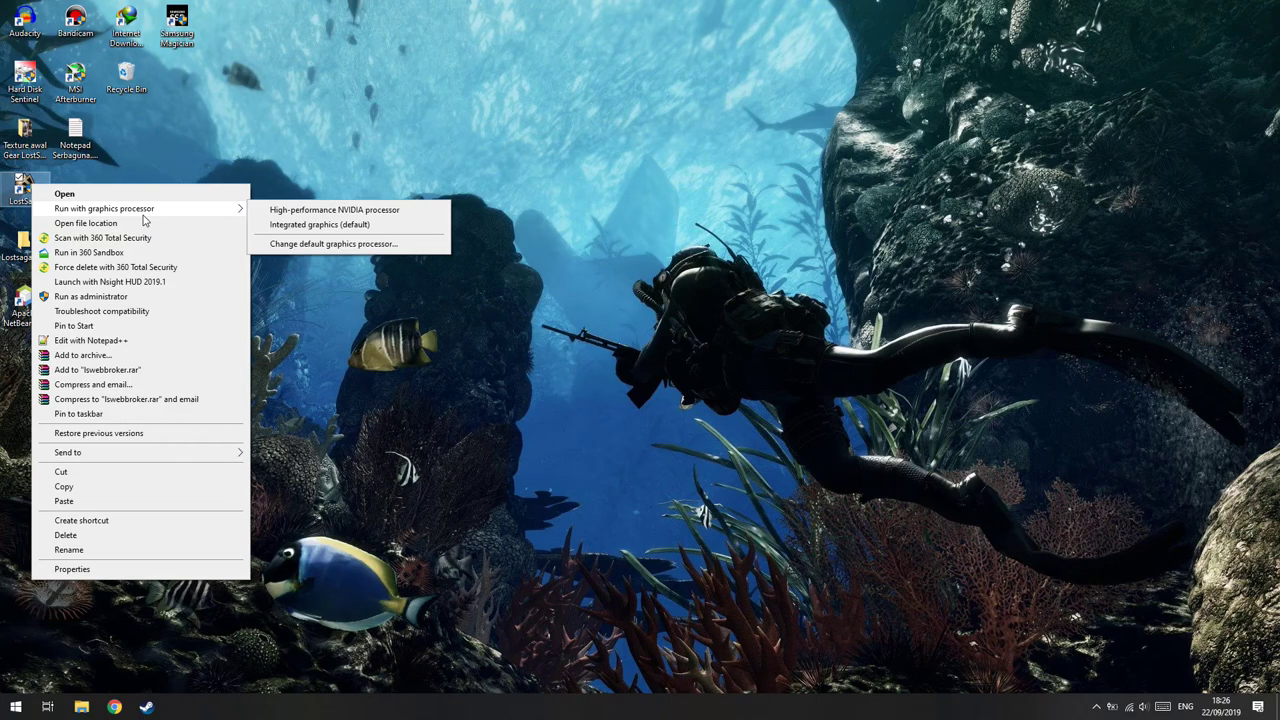
pyautogui.click(514, 338)
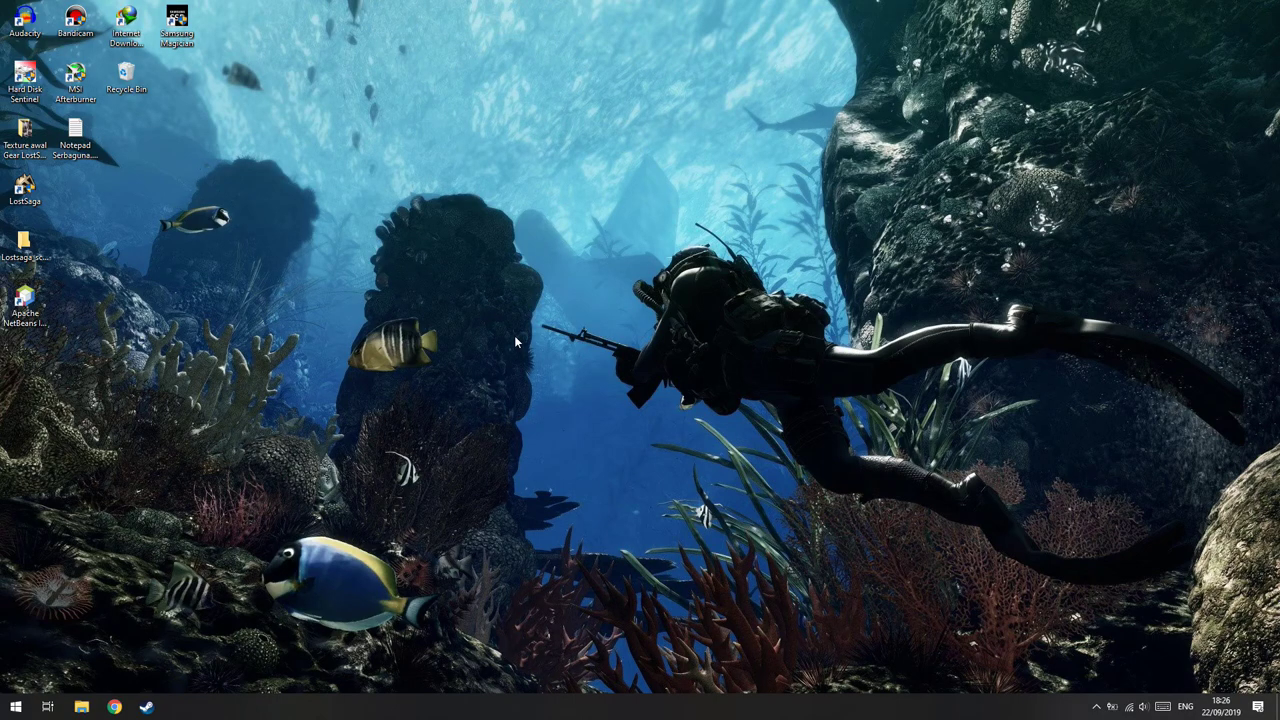